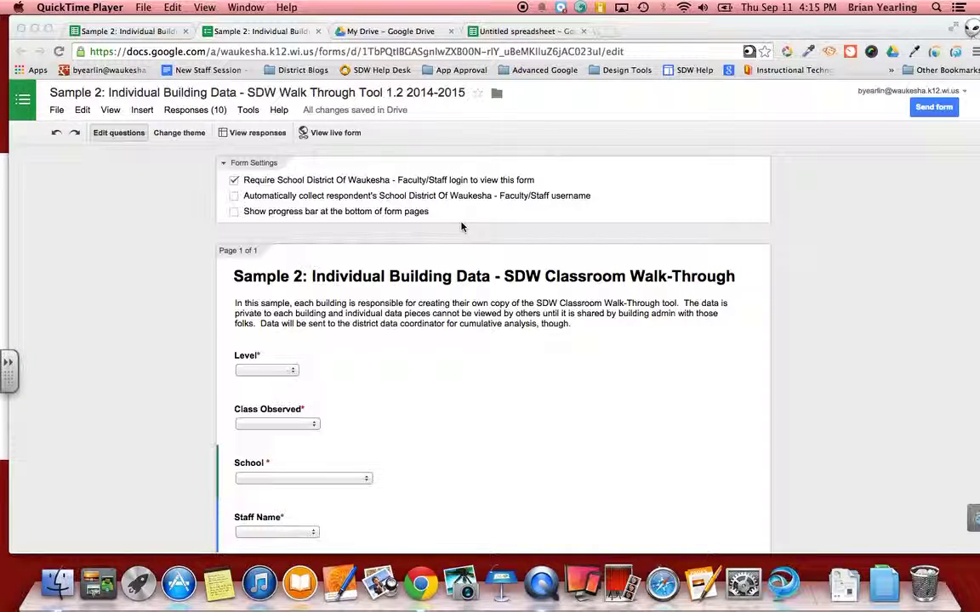
Step: Switch to the untitled spreadsheet listing the staff names and their e-mail addresses
click(527, 32)
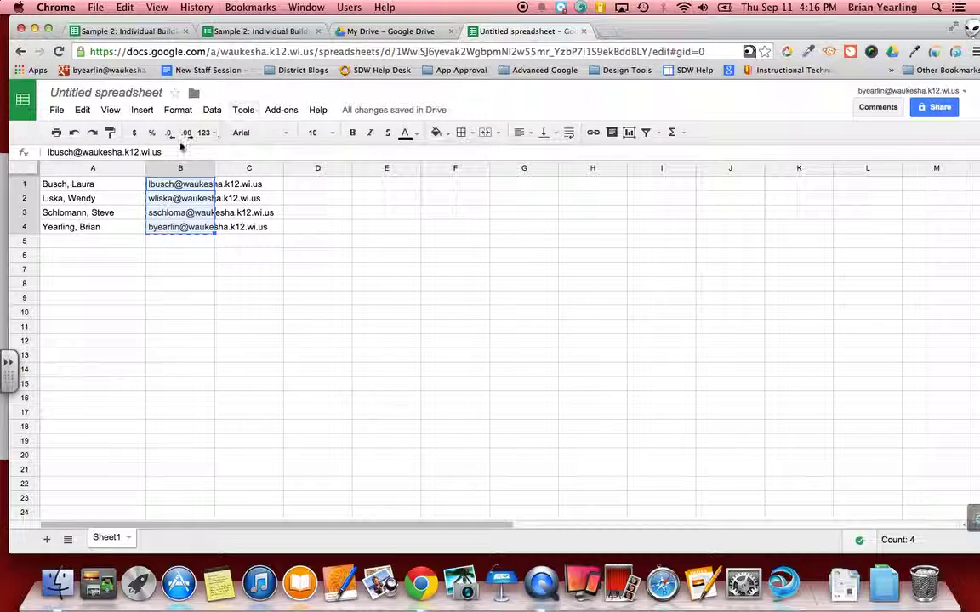
Step: Copy the four staff names in cells A1:A4 of the spreadsheet
click(136, 240)
drag(103, 183, 108, 227)
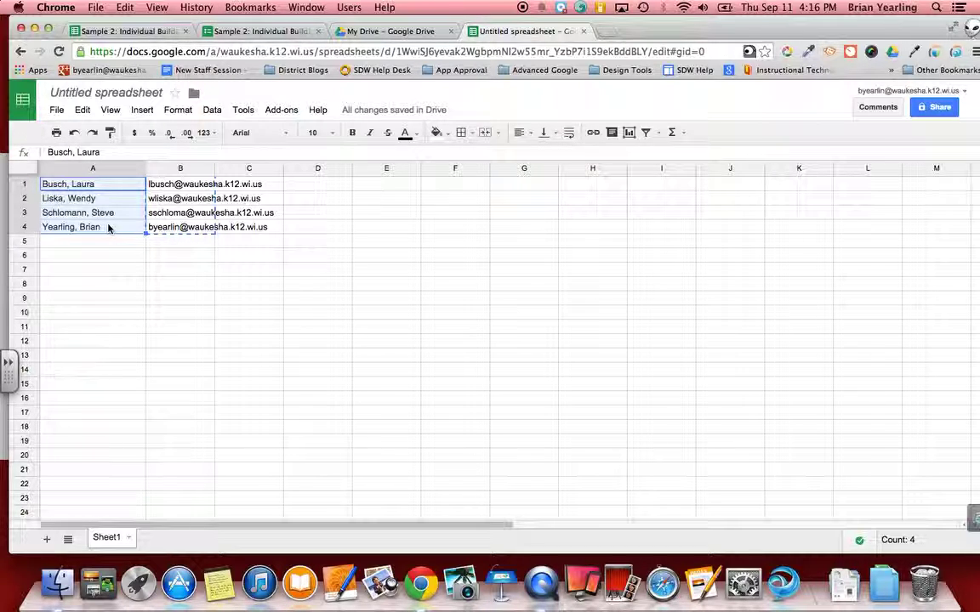
right_click(108, 227)
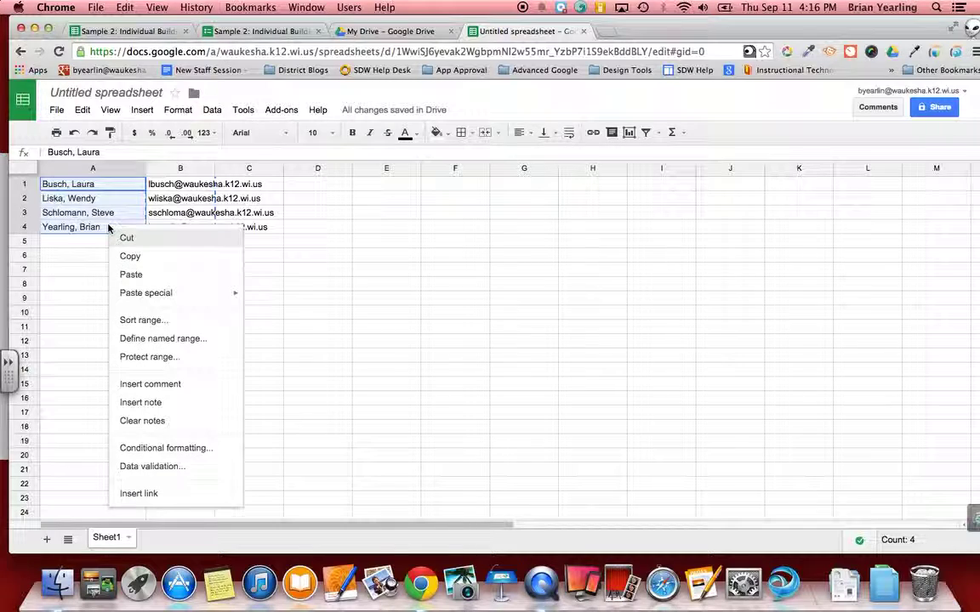
click(131, 256)
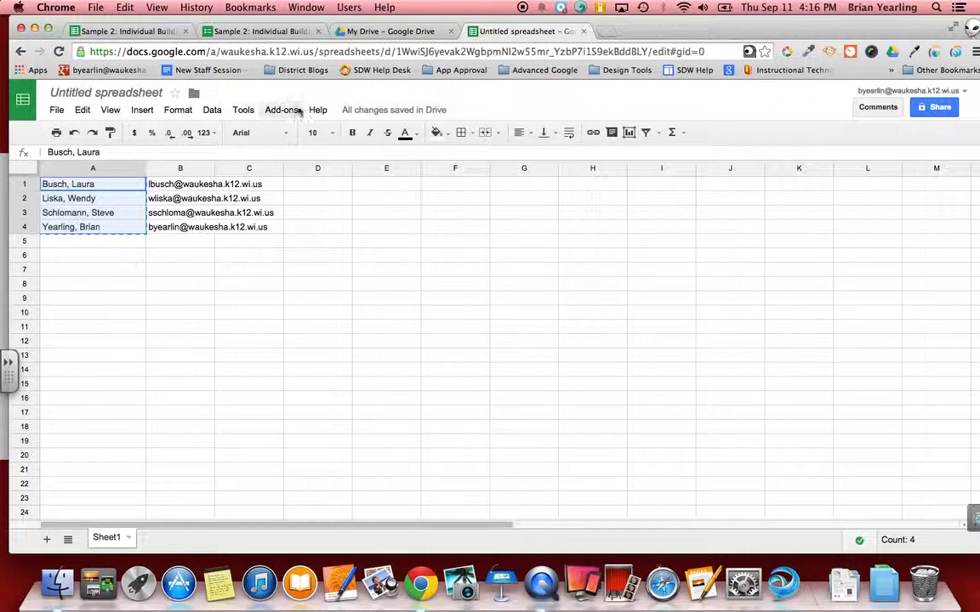
Step: Paste the four staff names as options after 'Select Staff Name' in the Staff Name dropdown
click(273, 34)
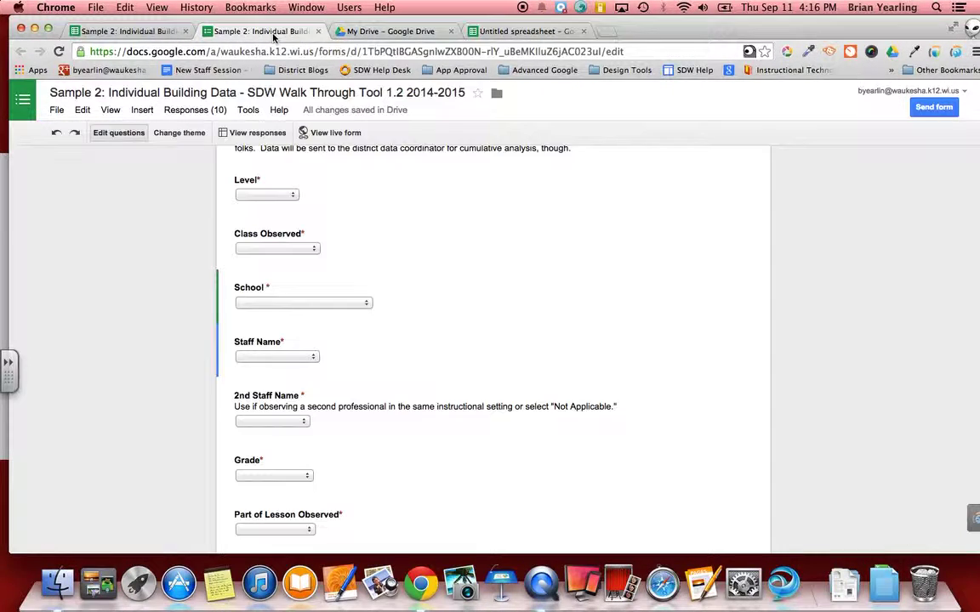
scroll(345, 317, up, 5)
scroll(346, 317, down, 3)
scroll(347, 318, down, 2)
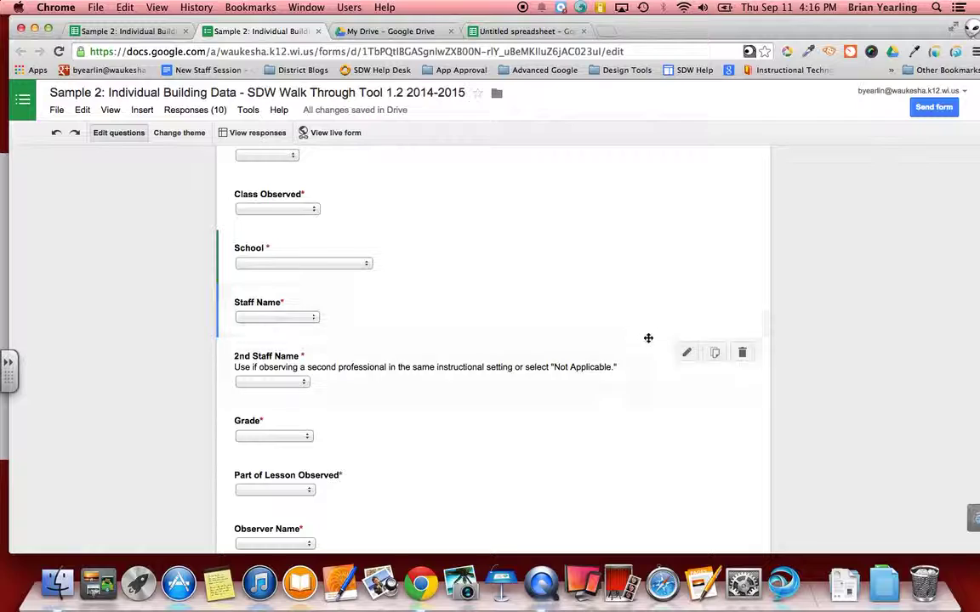
click(686, 301)
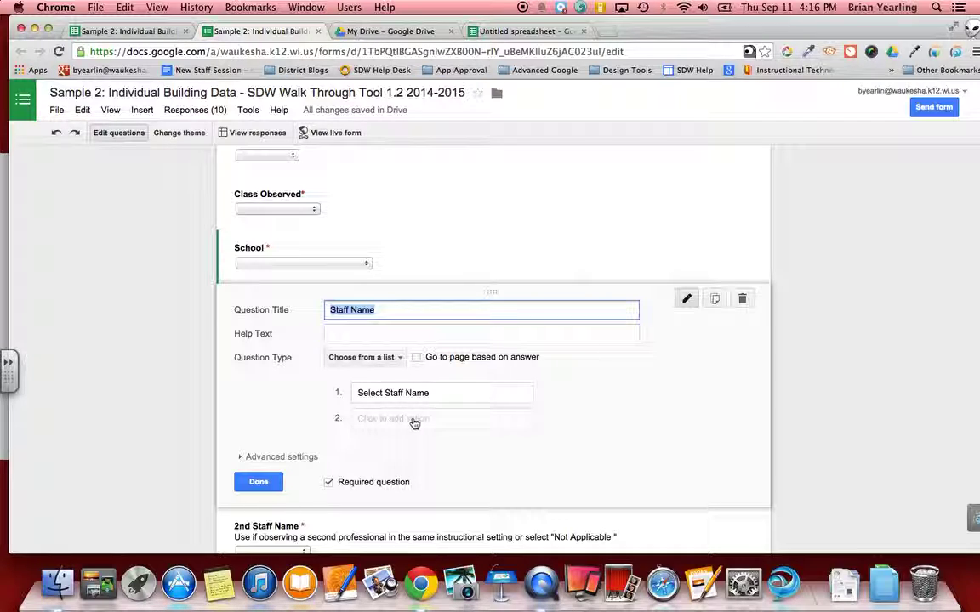
click(413, 420)
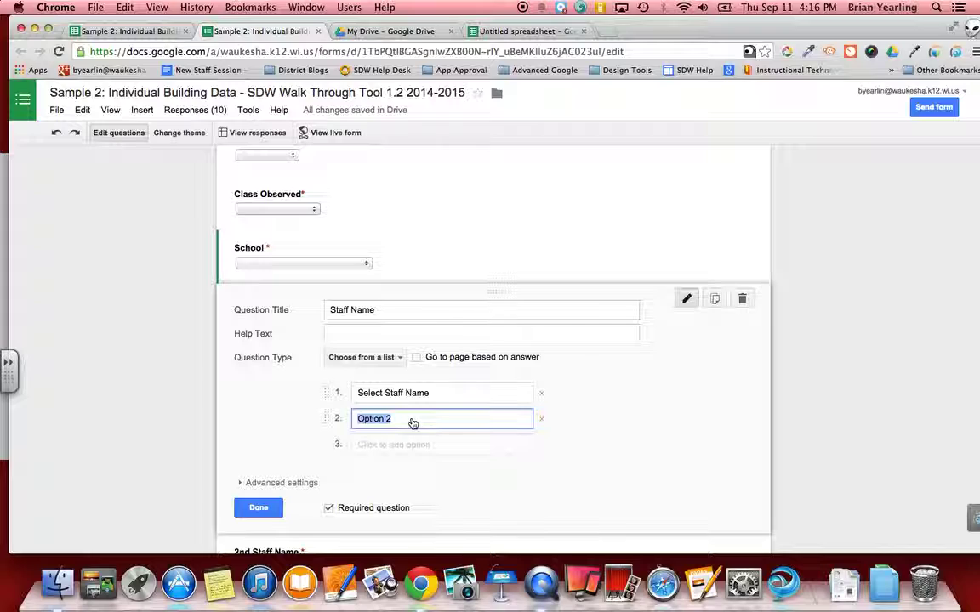
right_click(412, 423)
click(438, 369)
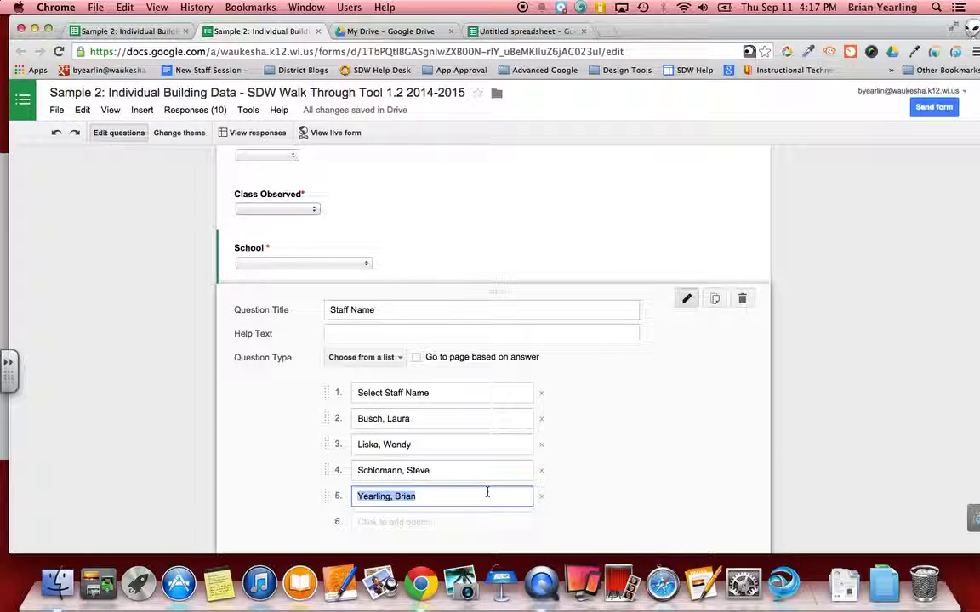
scroll(488, 492, down, 2)
scroll(487, 496, down, 2)
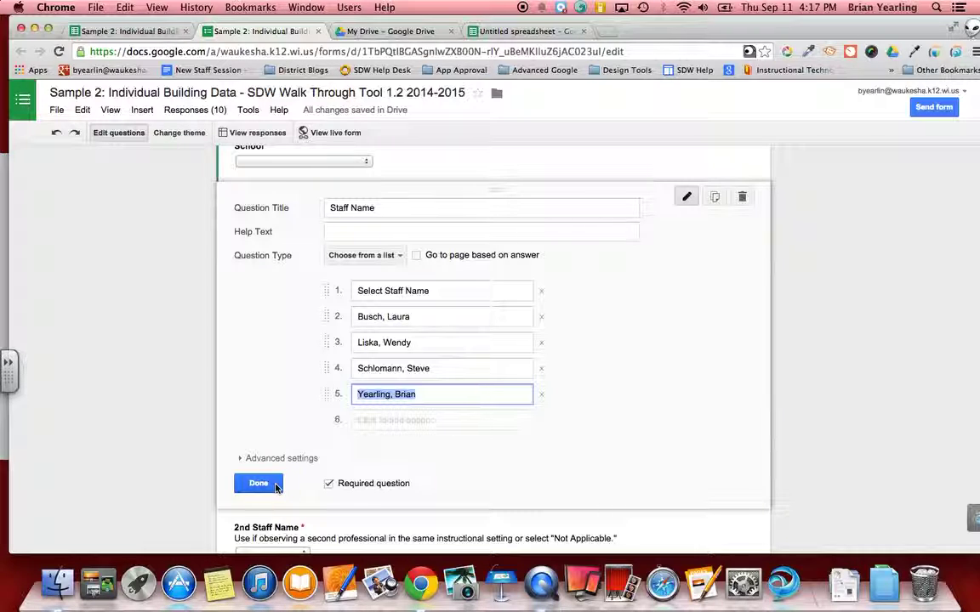
click(259, 484)
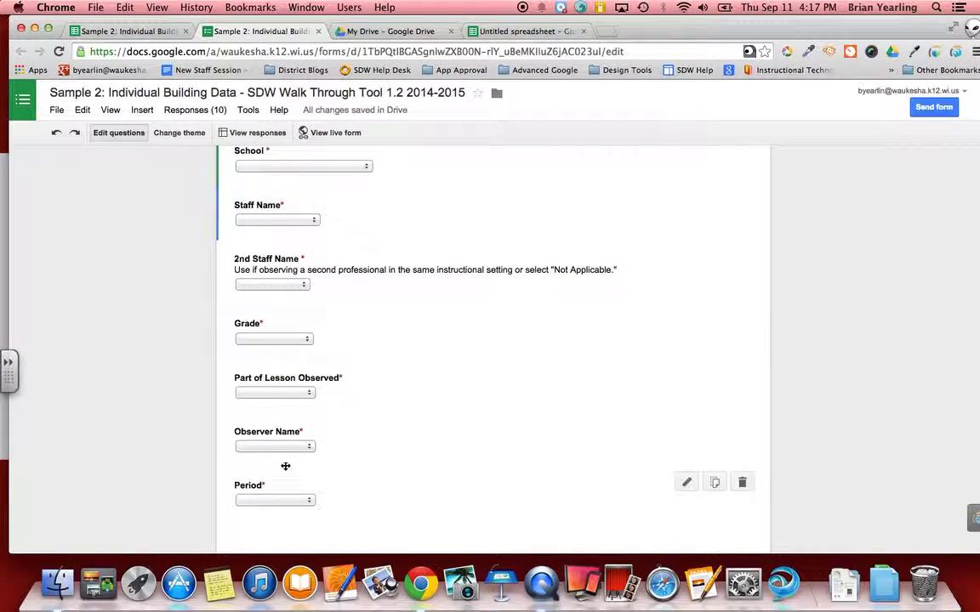
Step: Paste the four staff names as options after 'Not Applicable' in the 2nd Staff Name dropdown
click(304, 287)
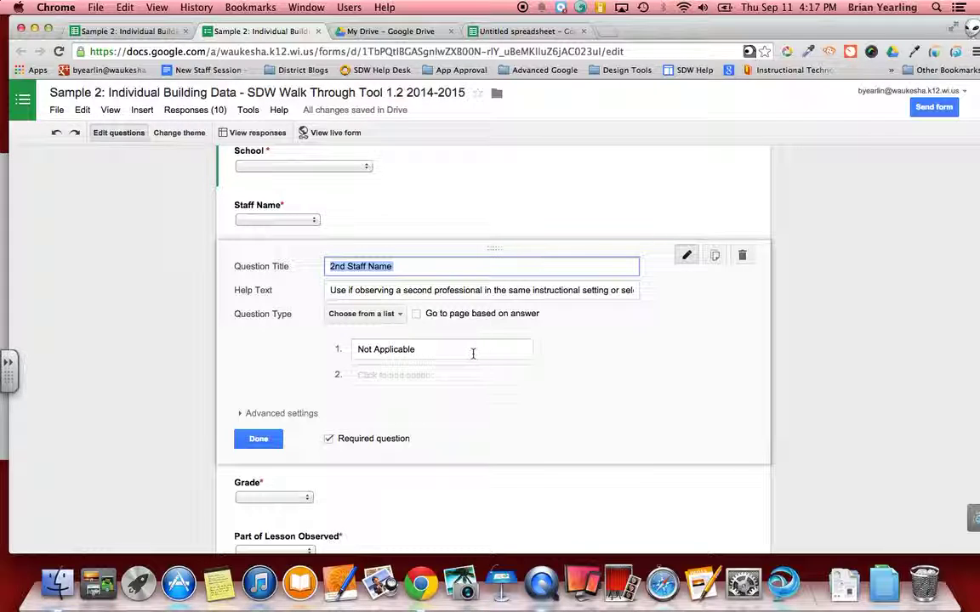
drag(472, 352, 349, 360)
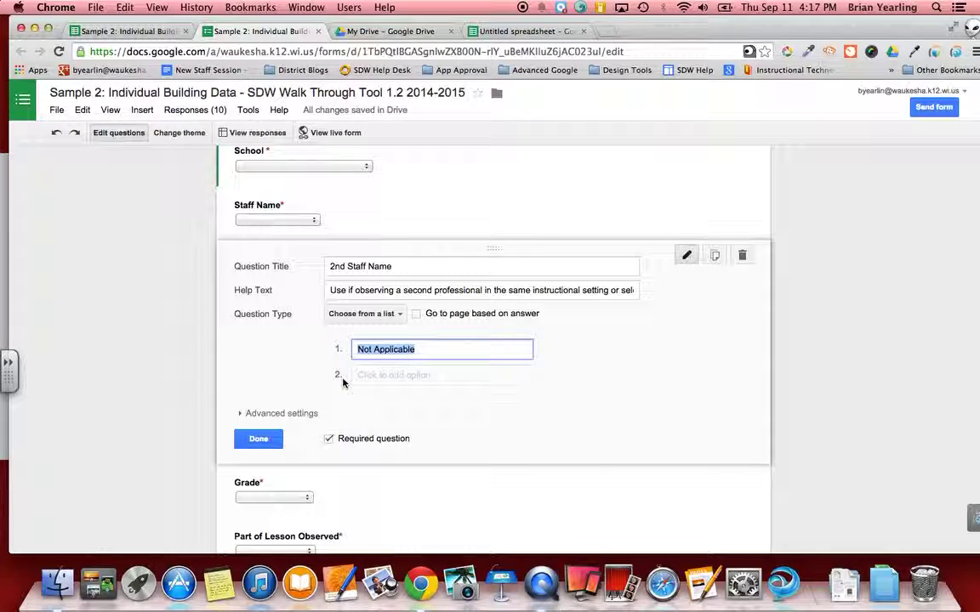
click(397, 375)
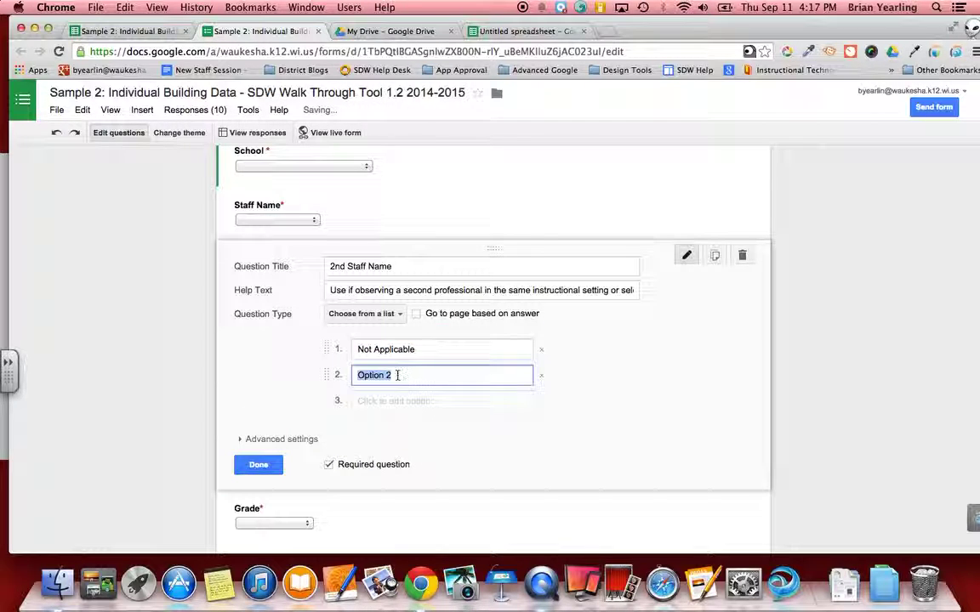
key(super+v)
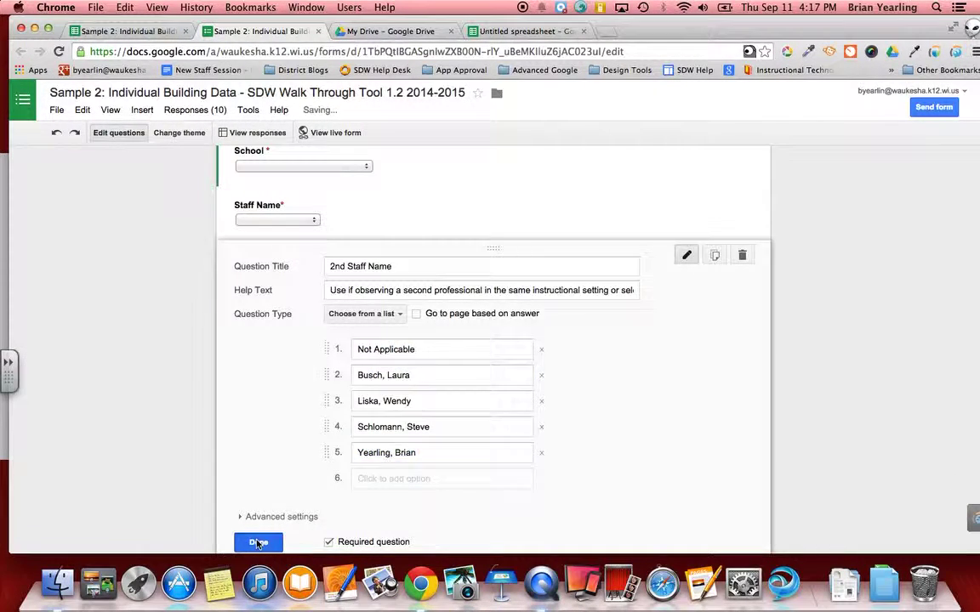
click(259, 542)
scroll(319, 415, down, 2)
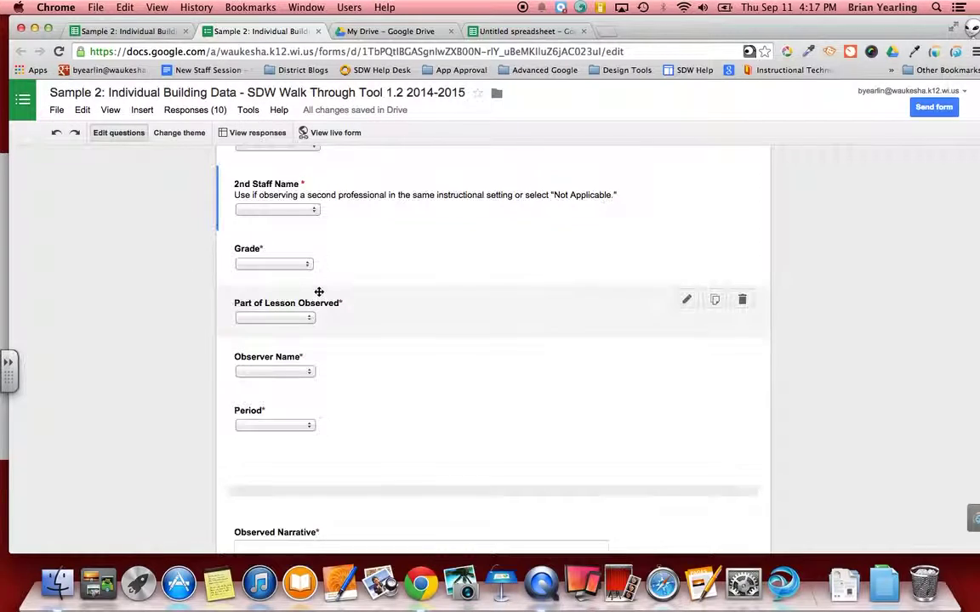
scroll(319, 292, down, 3)
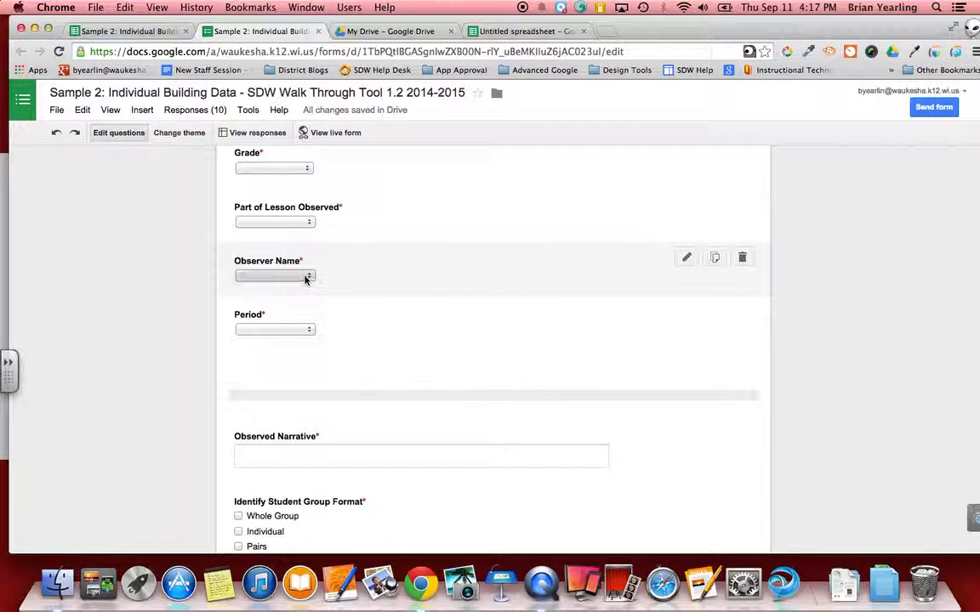
Step: Open the Observer Name question and scroll through its existing choices
click(305, 279)
scroll(305, 280, down, 2)
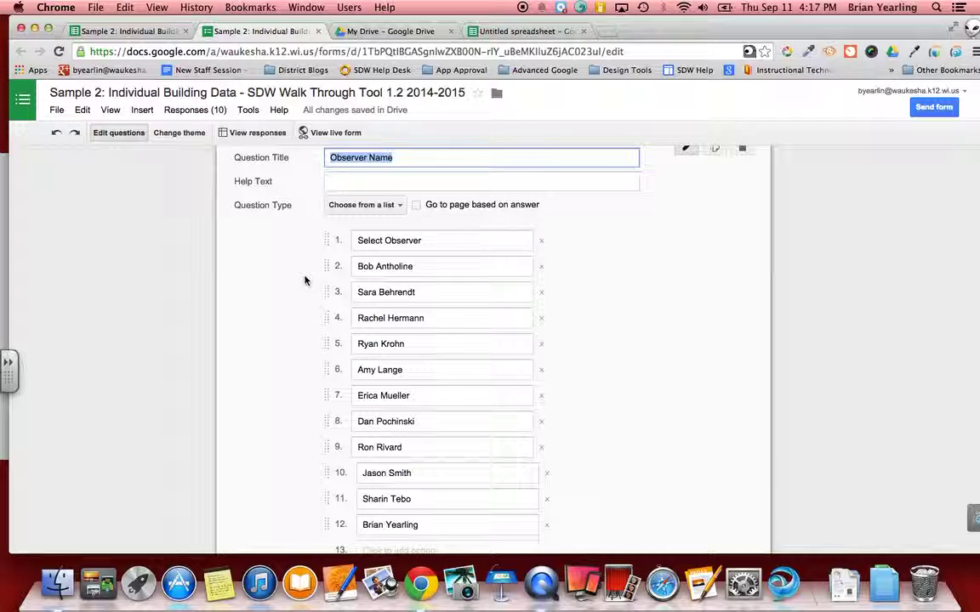
scroll(305, 281, down, 2)
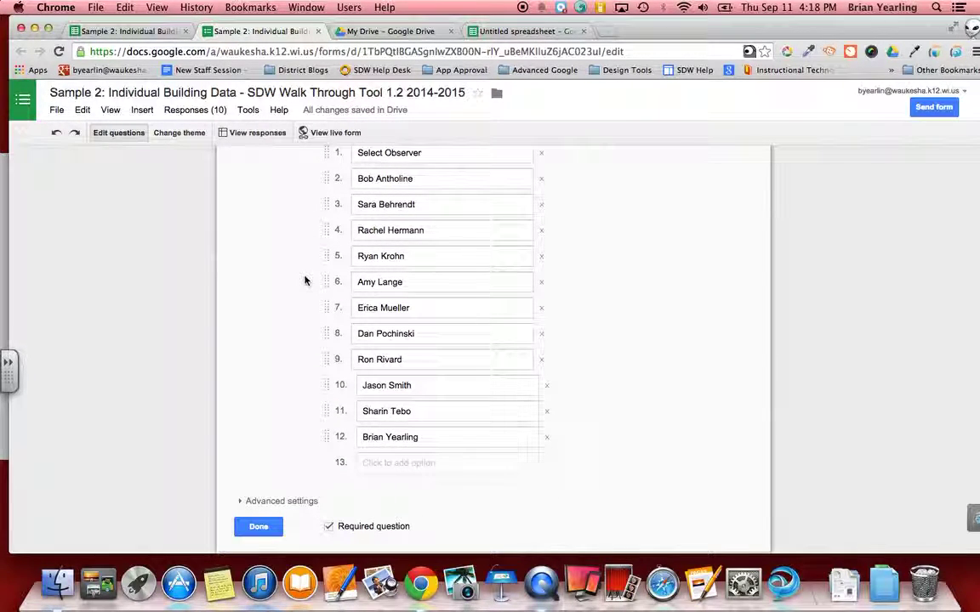
scroll(304, 280, down, 3)
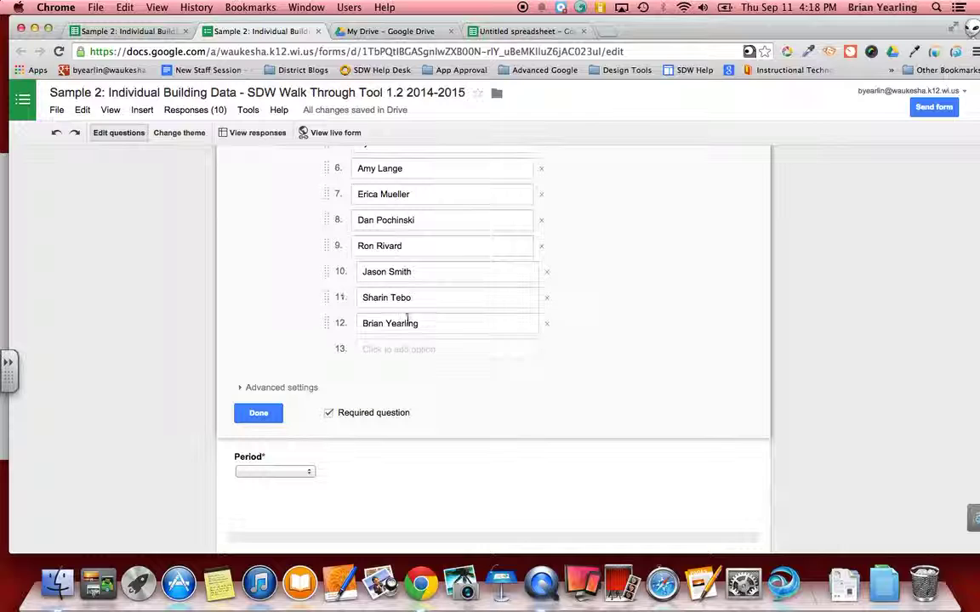
scroll(409, 321, down, 1)
scroll(407, 321, up, 4)
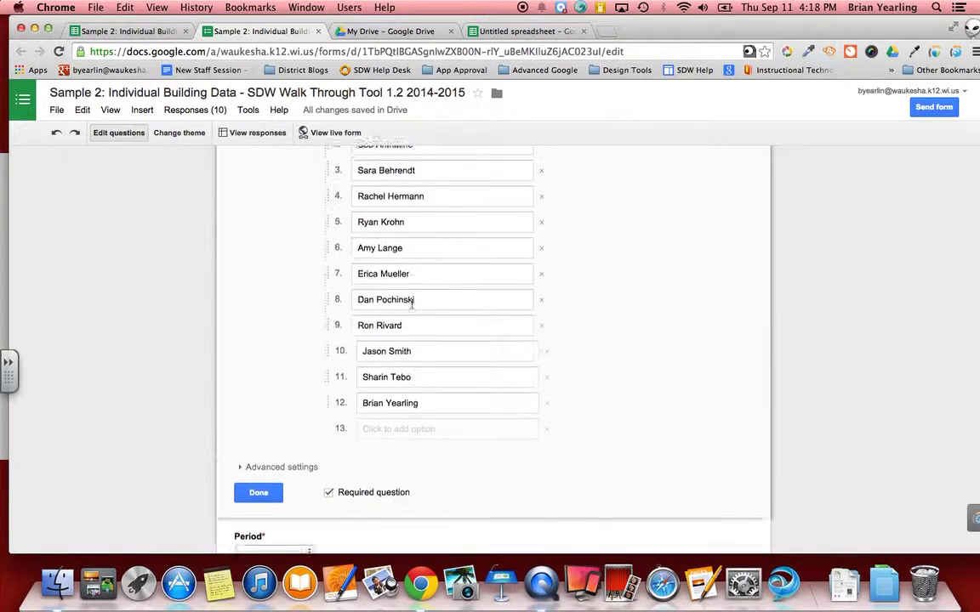
scroll(412, 321, up, 2)
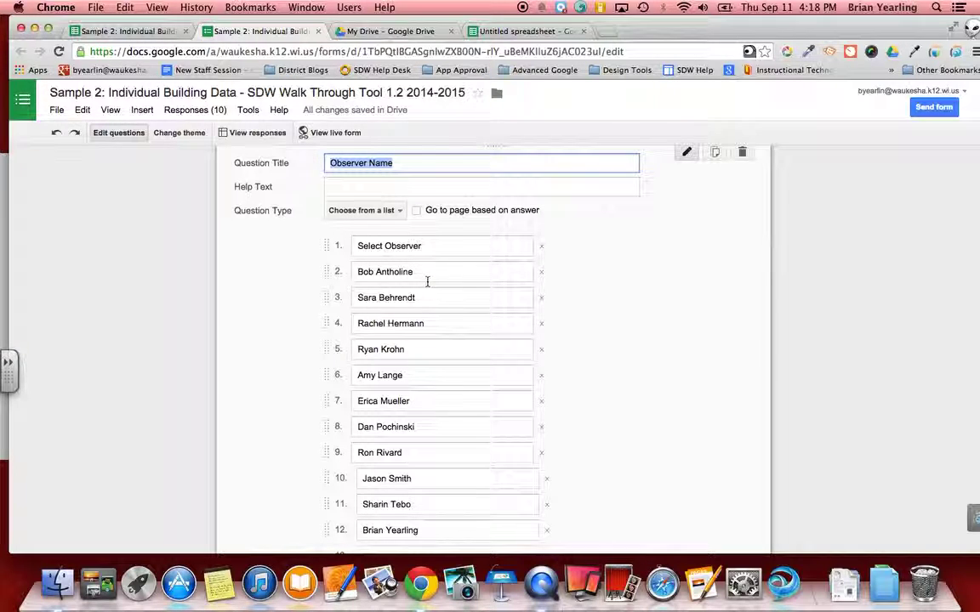
Step: Paste the four staff names as new choices 13–16 of the Observer Name dropdown
click(545, 31)
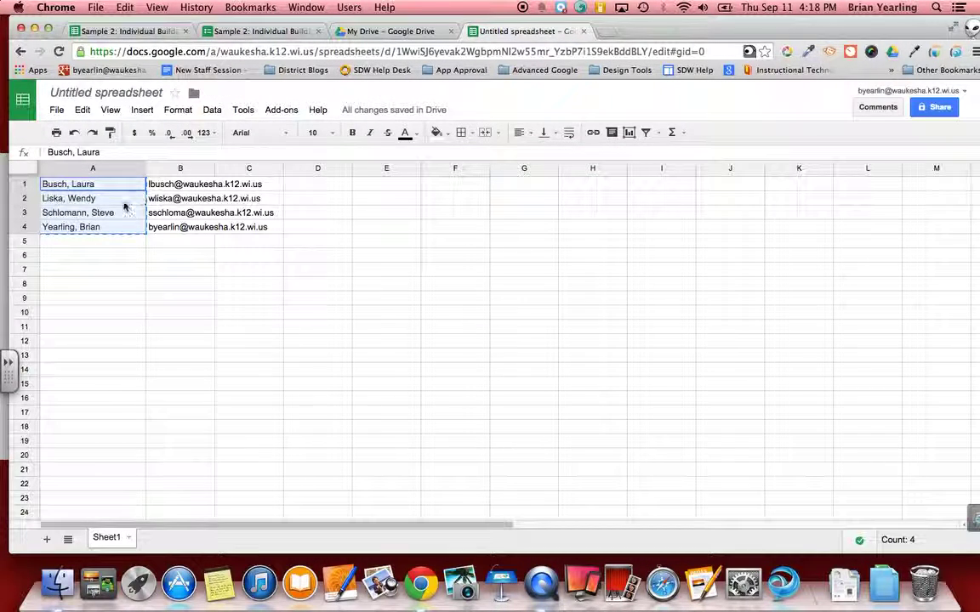
click(263, 31)
scroll(476, 341, down, 2)
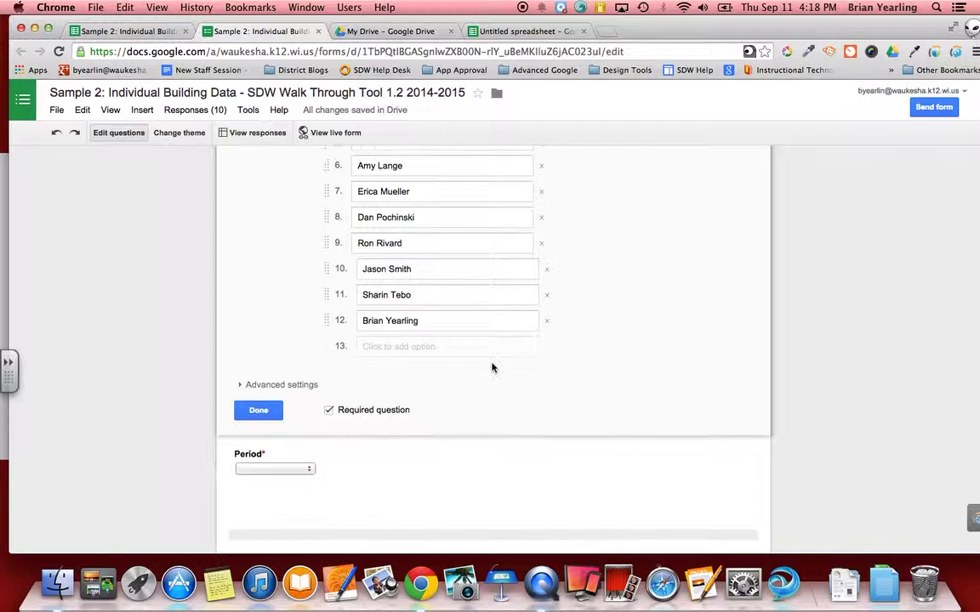
click(411, 348)
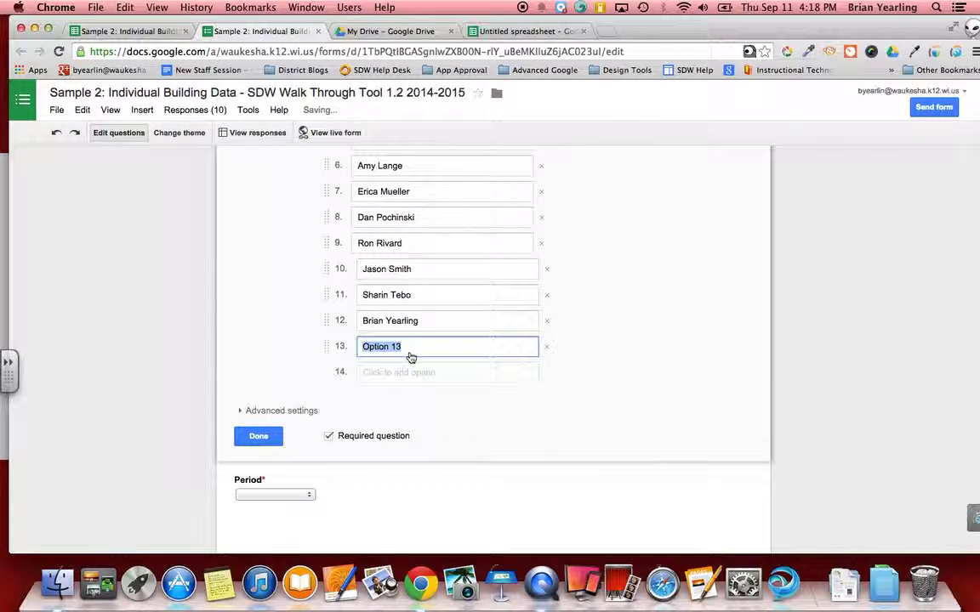
click(258, 515)
scroll(438, 292, up, 5)
Step: Open the Staff E-mail question to check its e-mail choices
scroll(438, 292, down, 1)
scroll(438, 291, down, 10)
scroll(438, 292, down, 10)
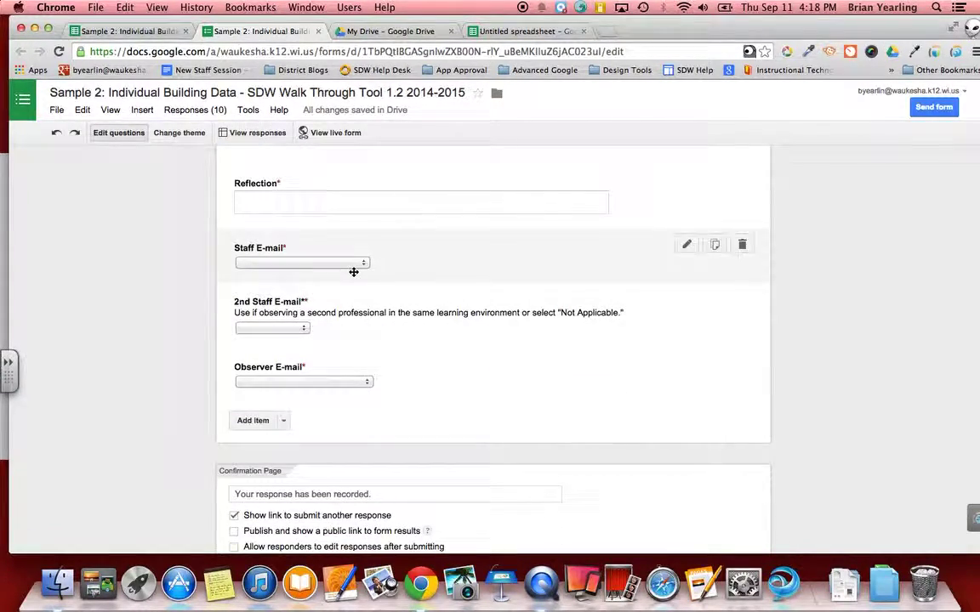
click(365, 265)
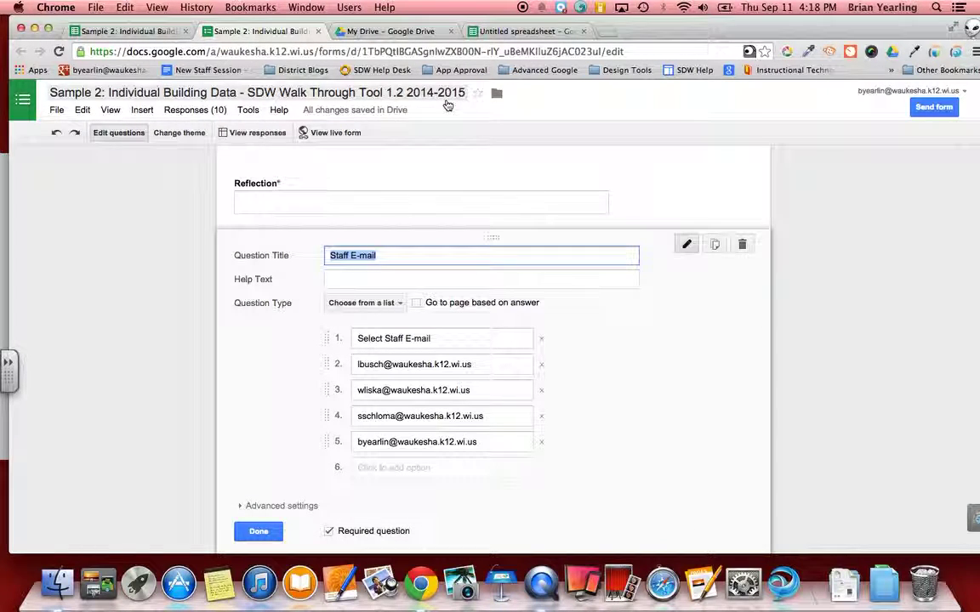
Step: Copy the four e-mail addresses in B1:B4 of the spreadsheet, then close the Staff E-mail editor
click(521, 30)
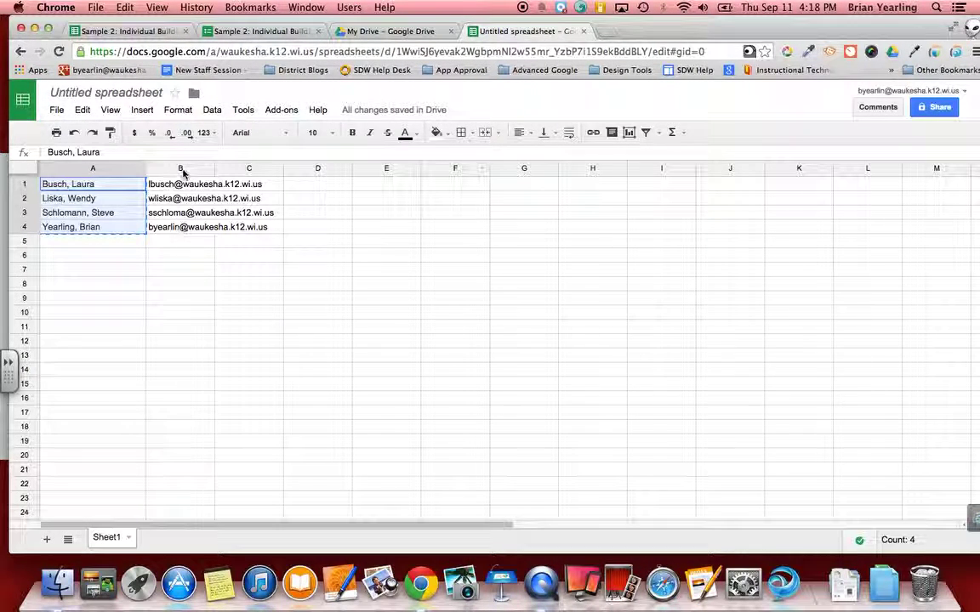
drag(180, 185, 176, 232)
key(super+c)
click(291, 33)
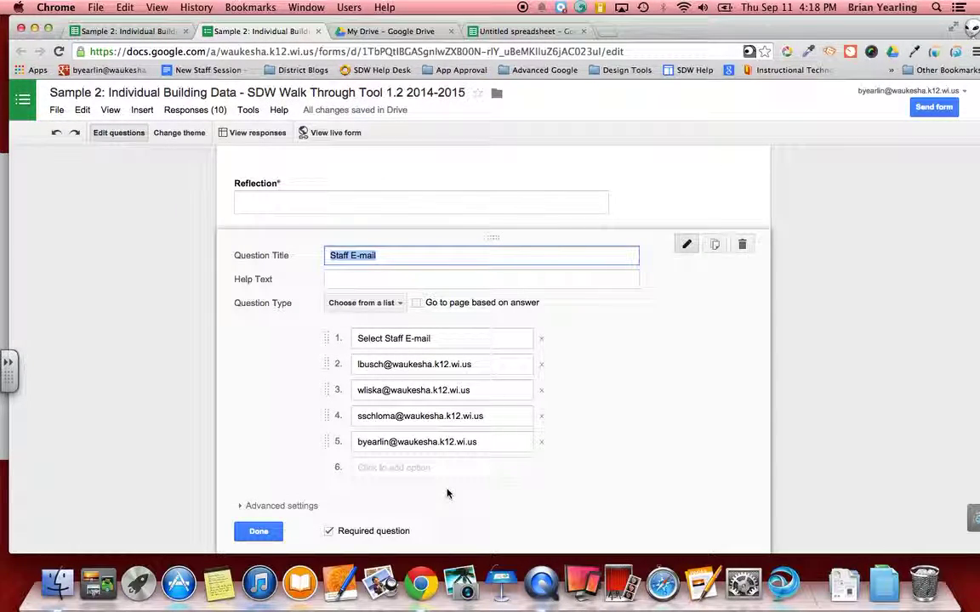
click(274, 532)
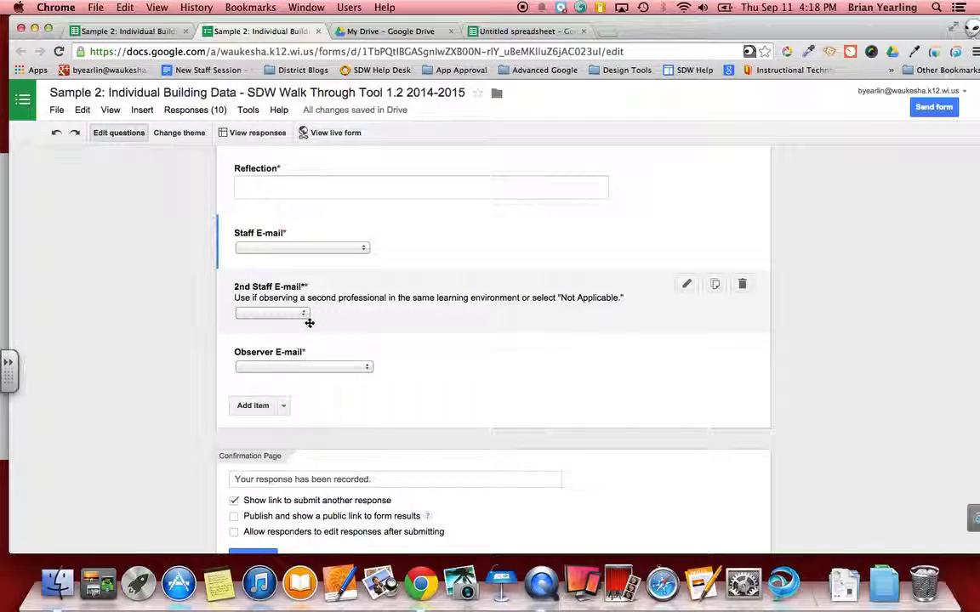
Step: Paste the four e-mail addresses as choices after 'Not Applicable' in the 2nd Staff E-mail dropdown
click(301, 314)
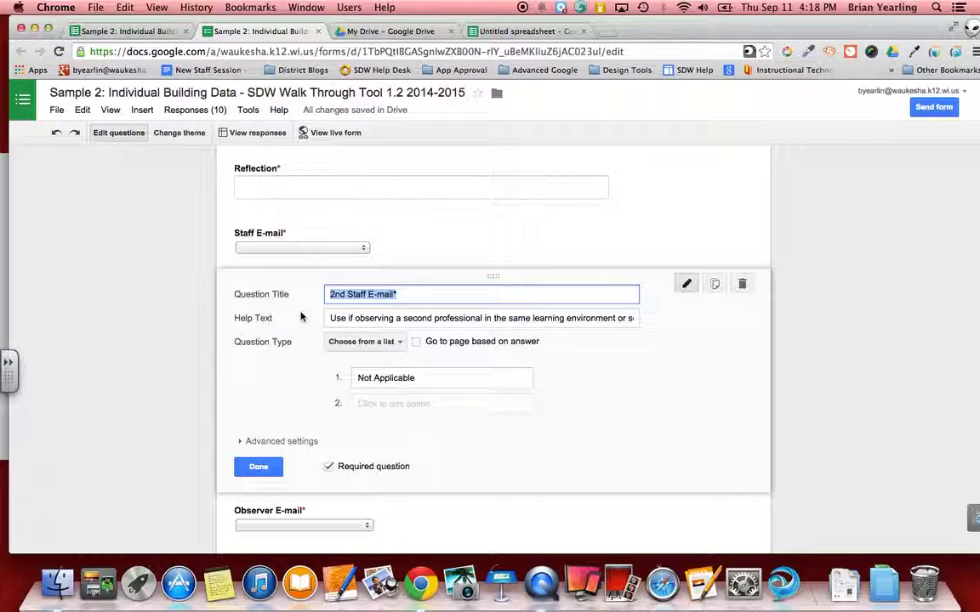
click(361, 405)
key(super+v)
scroll(356, 518, down, 3)
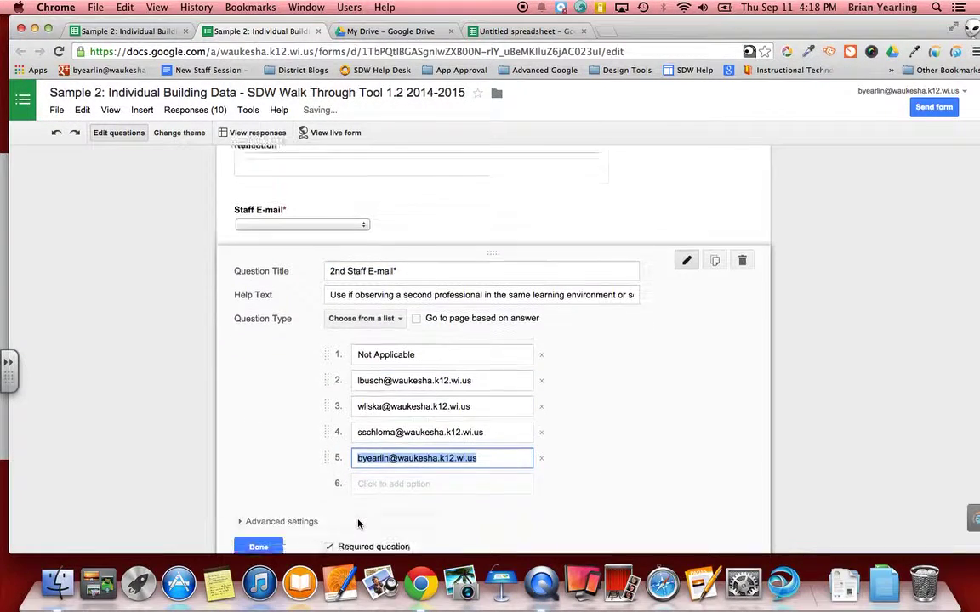
click(258, 458)
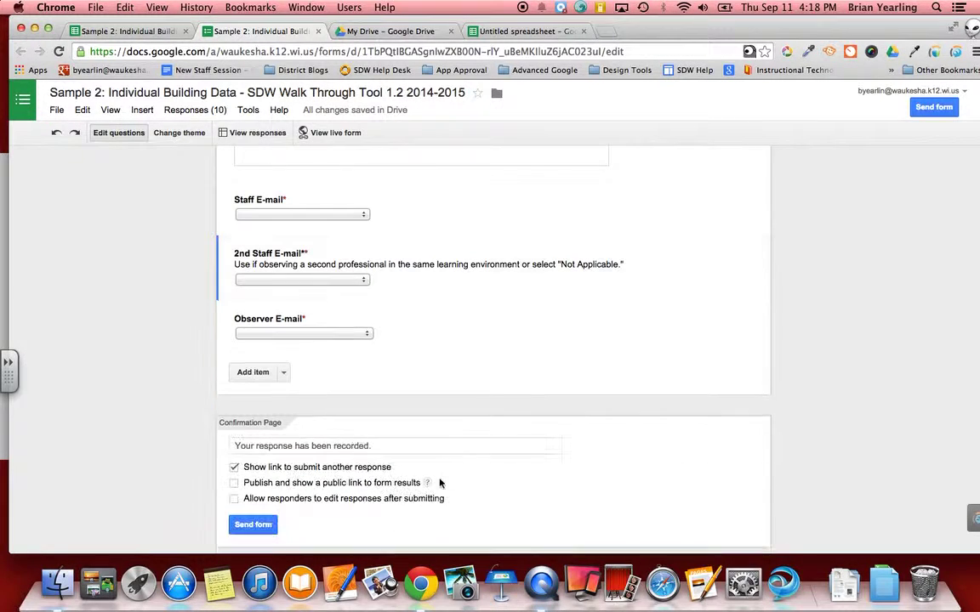
Step: Paste the four e-mail addresses as new Observer E-mail choices, then close the form to My Drive
click(685, 315)
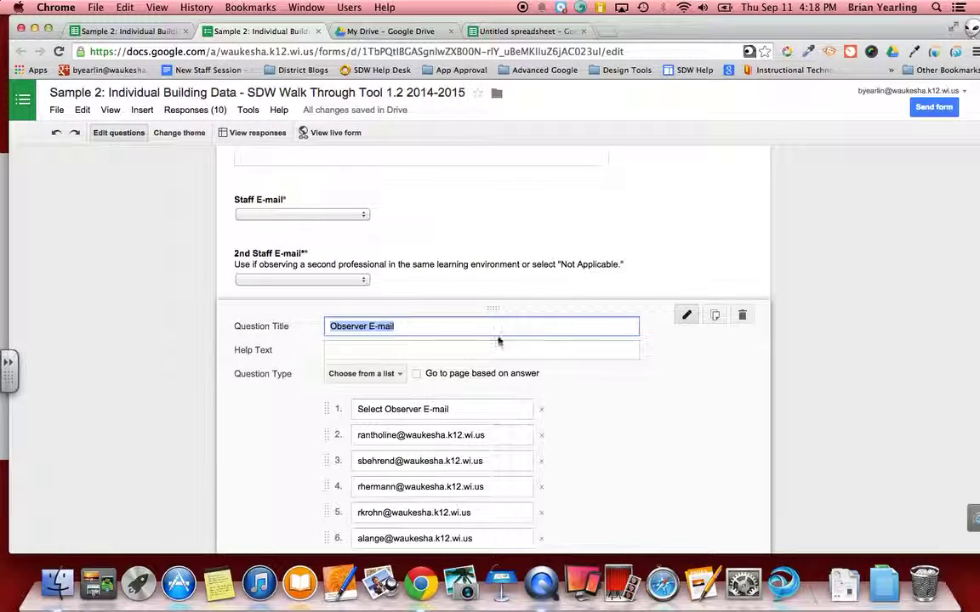
scroll(502, 340, down, 3)
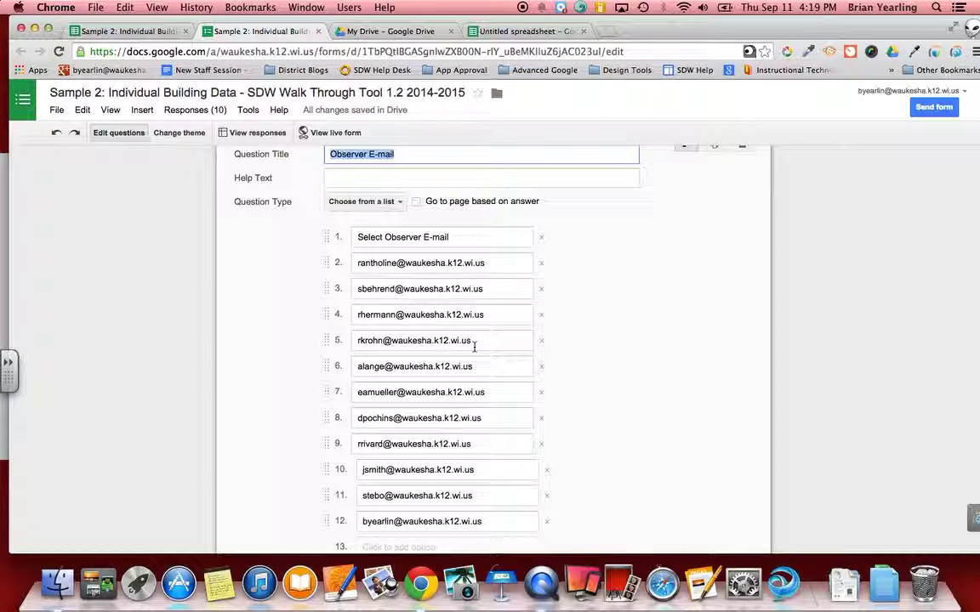
scroll(473, 345, down, 2)
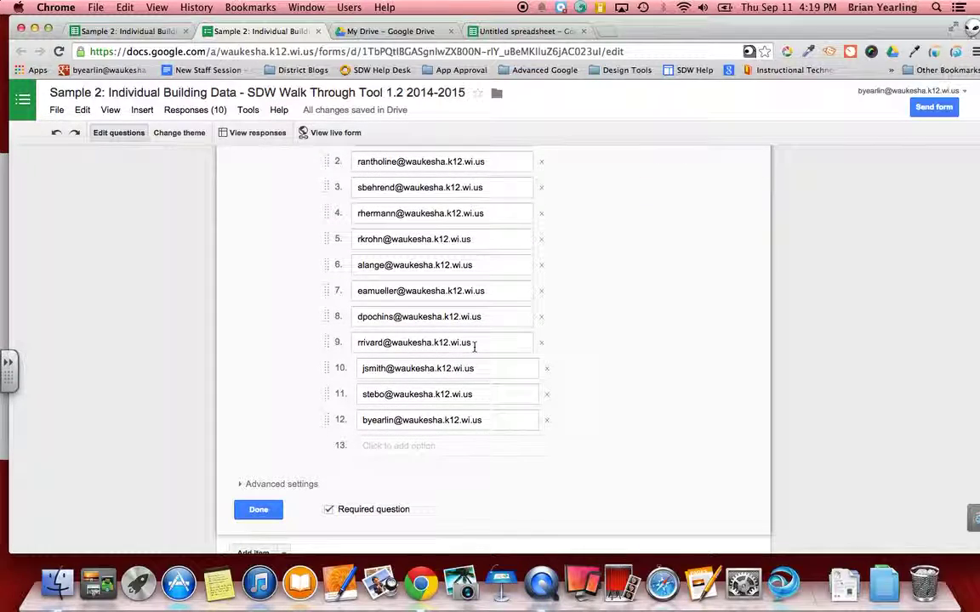
click(416, 446)
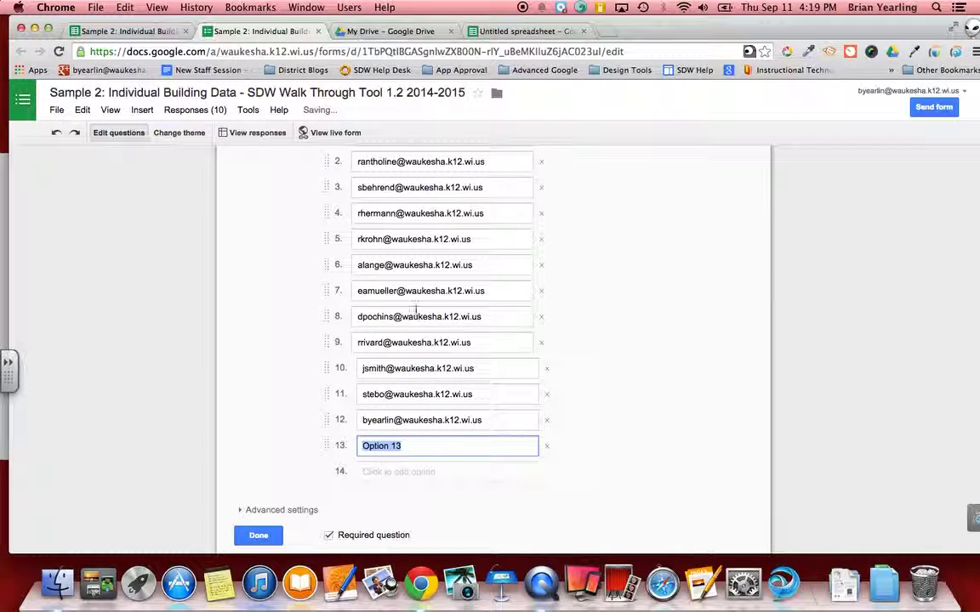
click(523, 31)
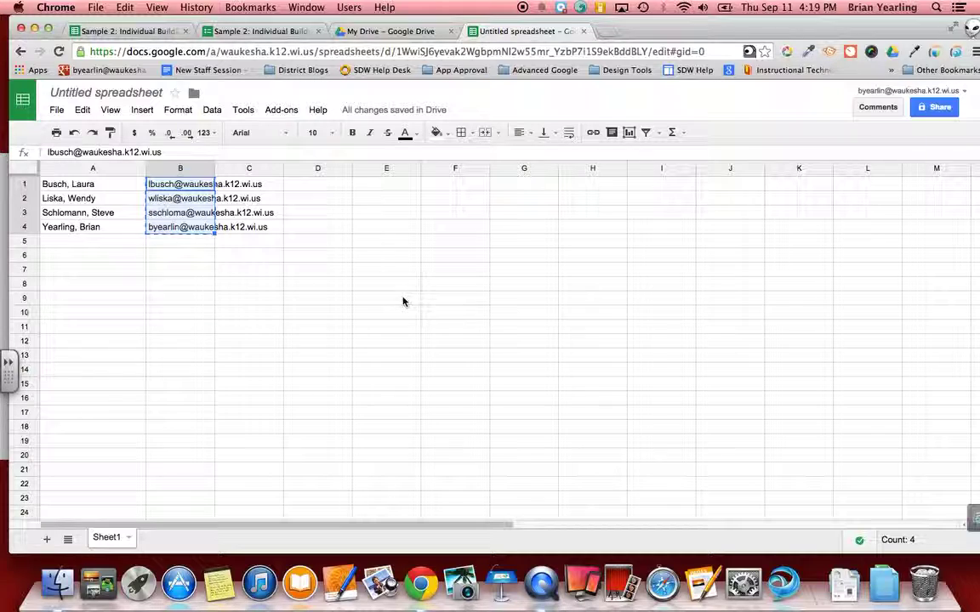
click(258, 31)
key(super+v)
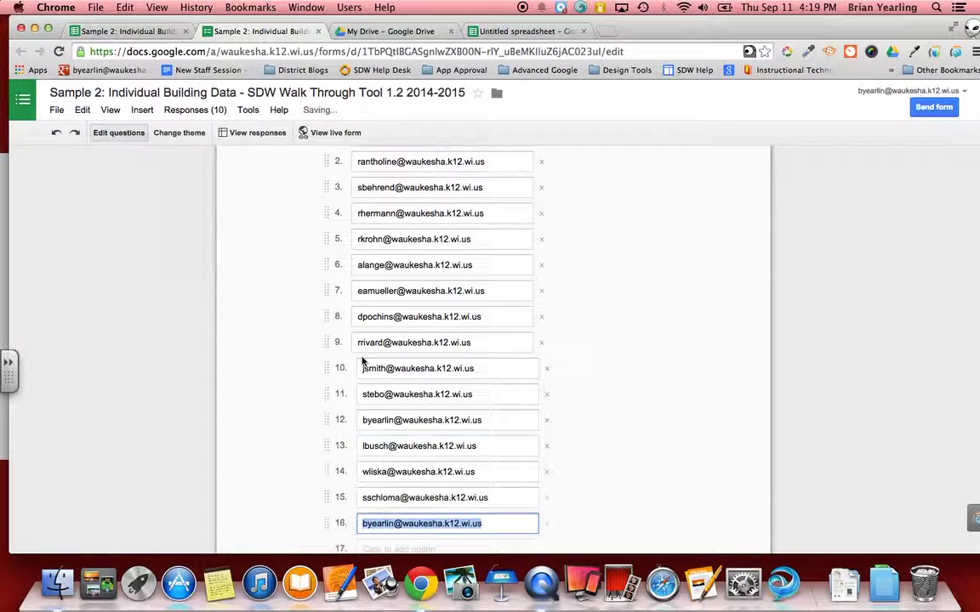
scroll(442, 536, down, 3)
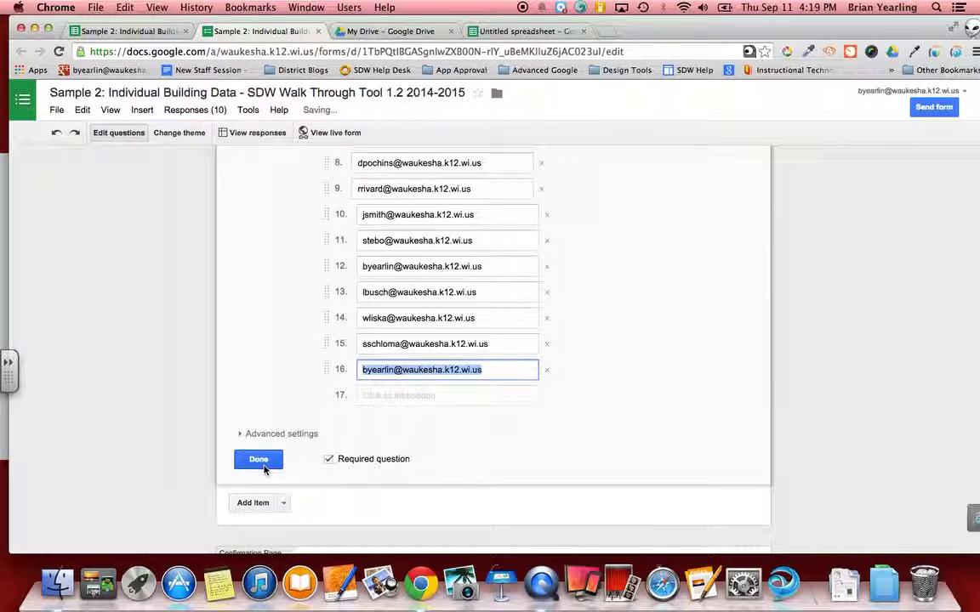
click(259, 460)
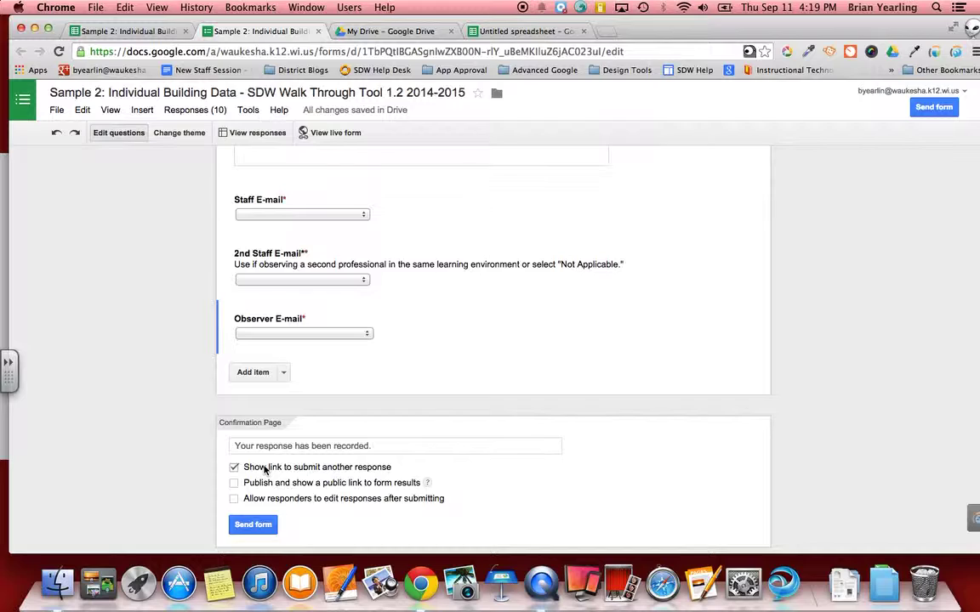
scroll(264, 469, up, 20)
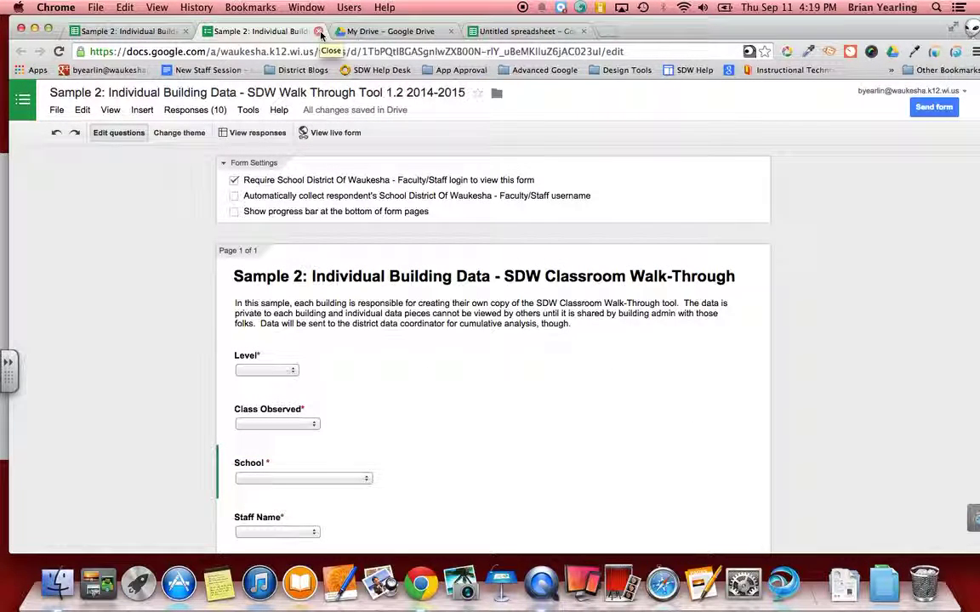
click(319, 32)
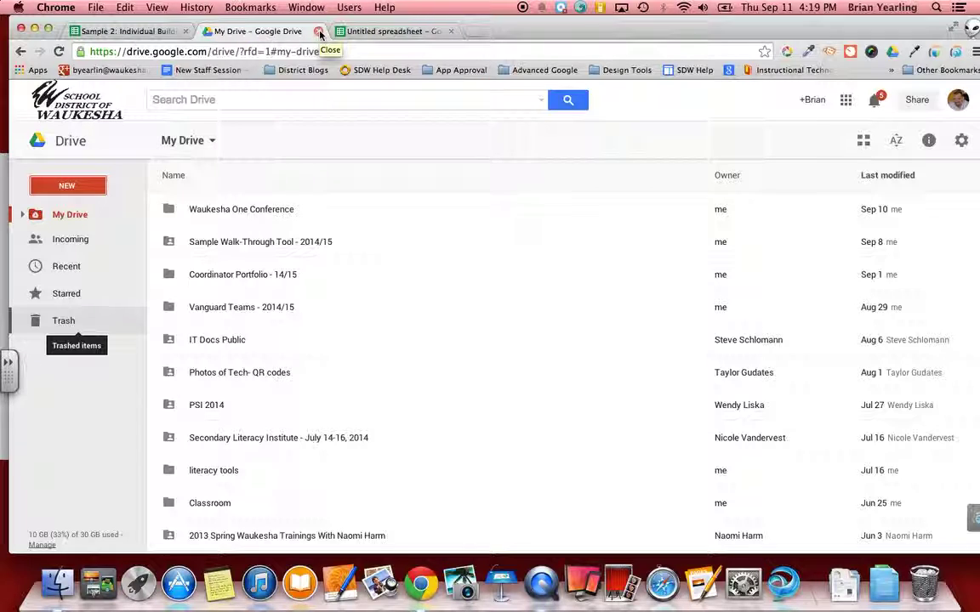